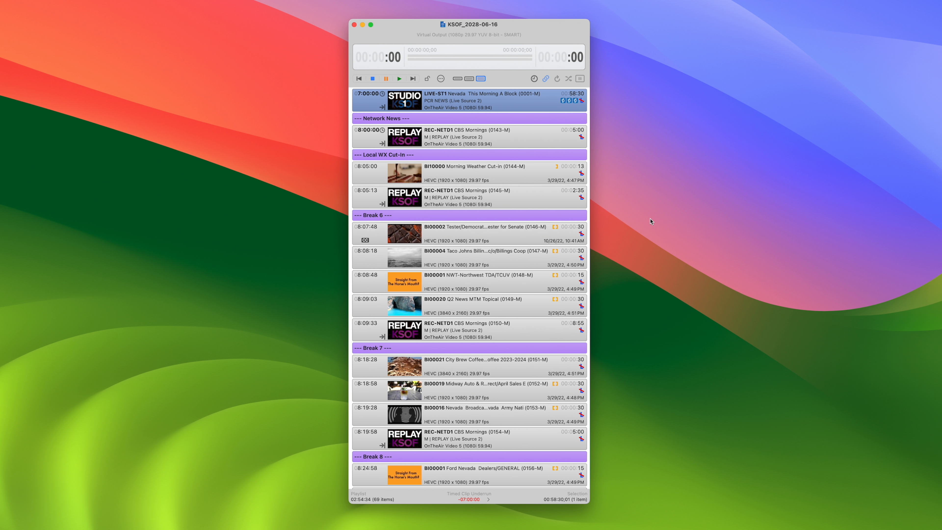
Minimize the playlist window and open the media folder and media browser settings
click(363, 24)
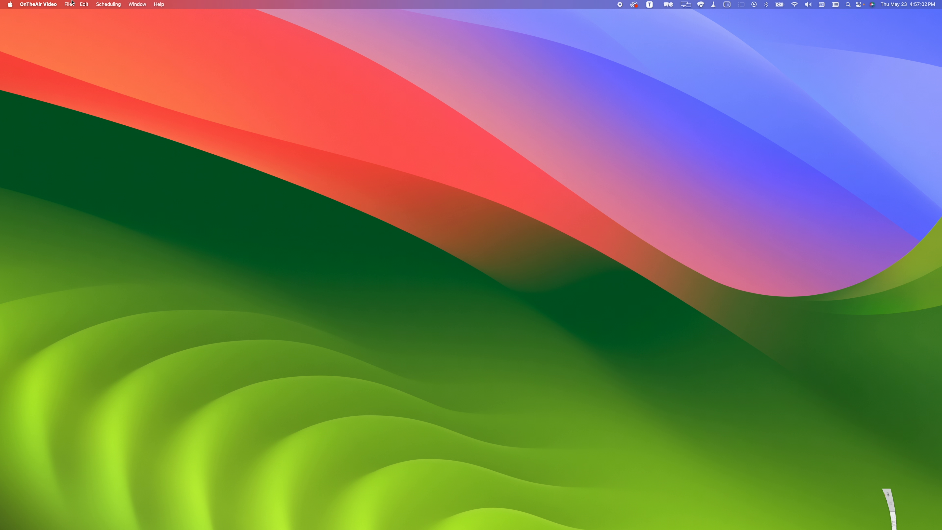
click(38, 5)
click(40, 27)
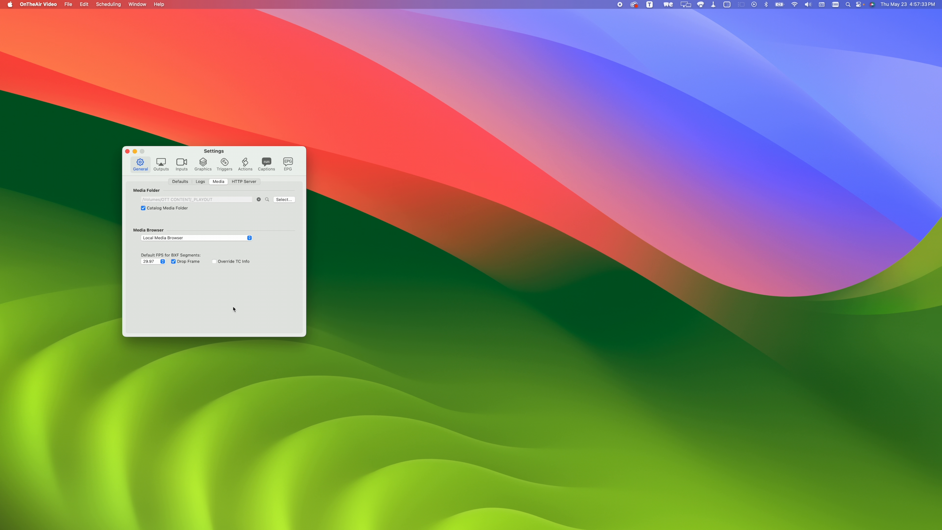
Open the Media Browser and reveal the Break 6 playlist clip BI00004 in it
click(141, 4)
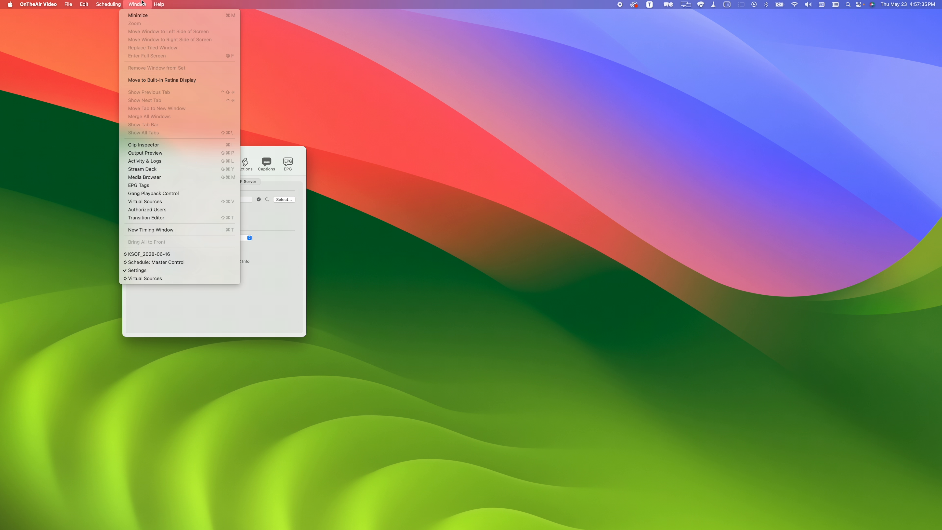
click(162, 178)
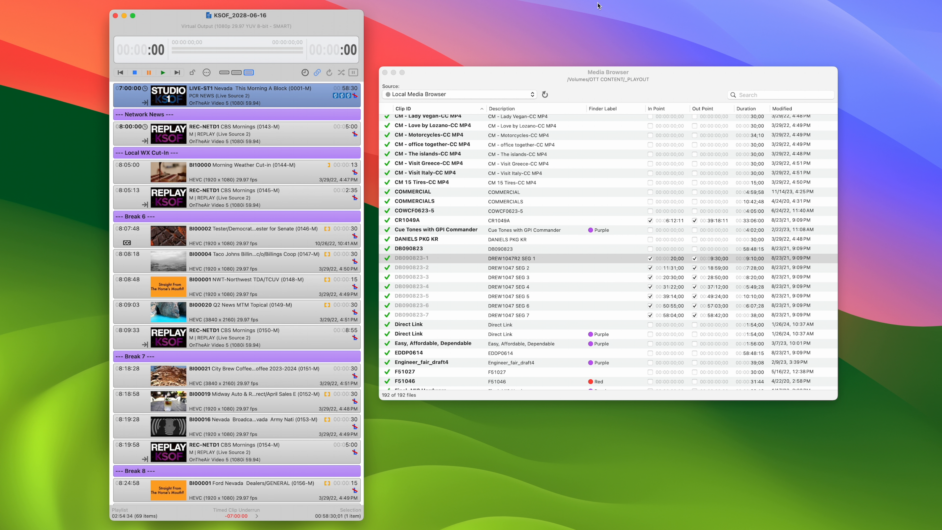
click(237, 269)
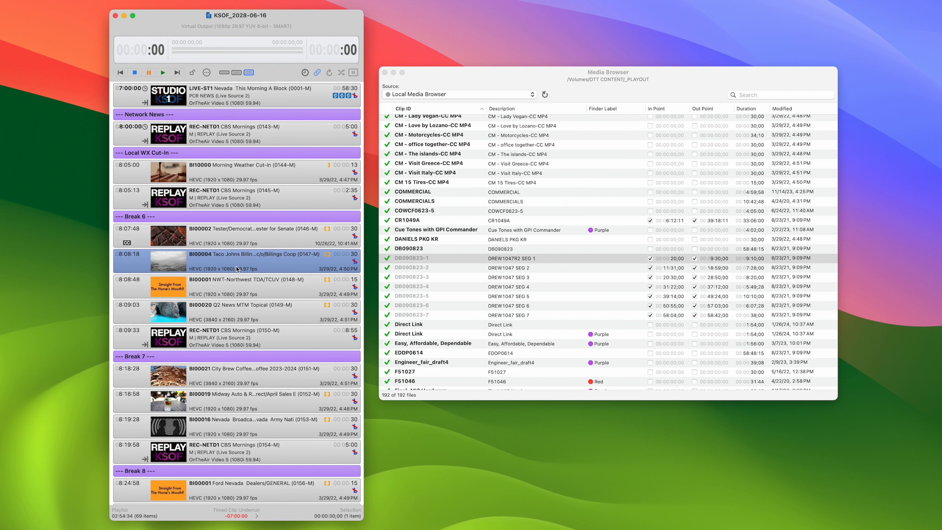
right_click(236, 270)
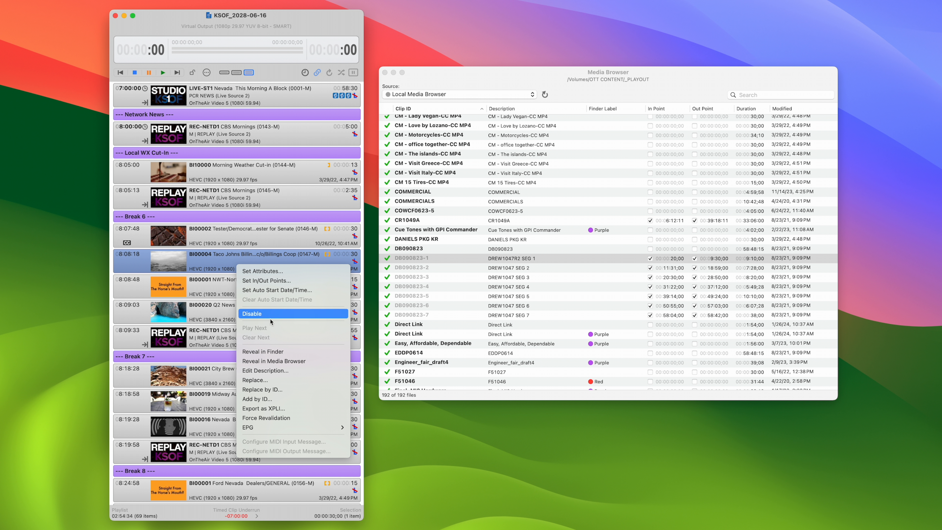
click(283, 361)
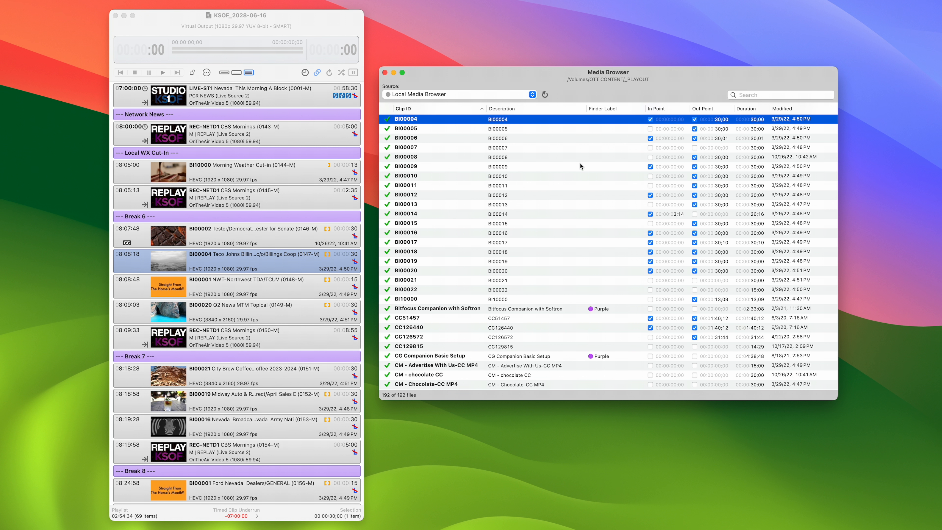
Open the Clip Inspector for BI00004, move it clear of the playlist and show the clip's timeline
key(super+i)
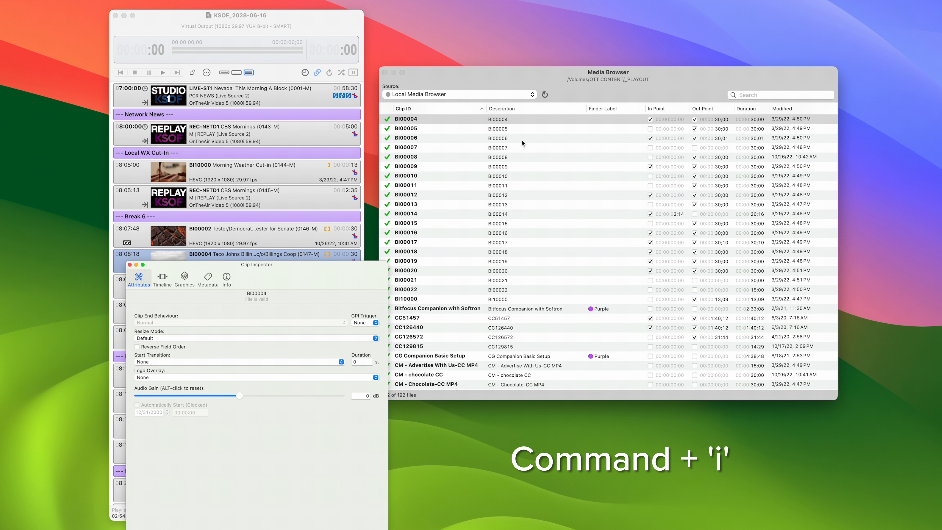
drag(295, 280, 730, 257)
click(601, 255)
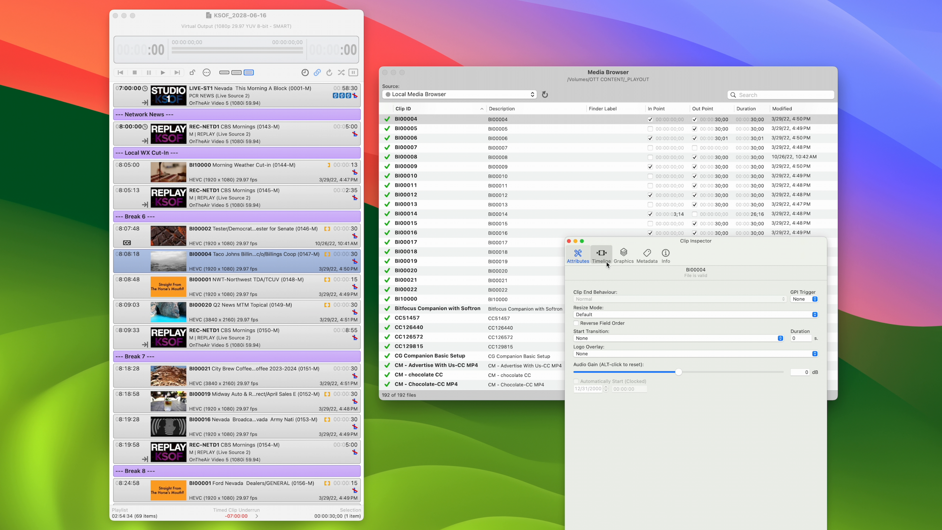
Mark the in point of clip BI00004 at about 8;09 and its out point at about 21;18
drag(585, 397, 648, 397)
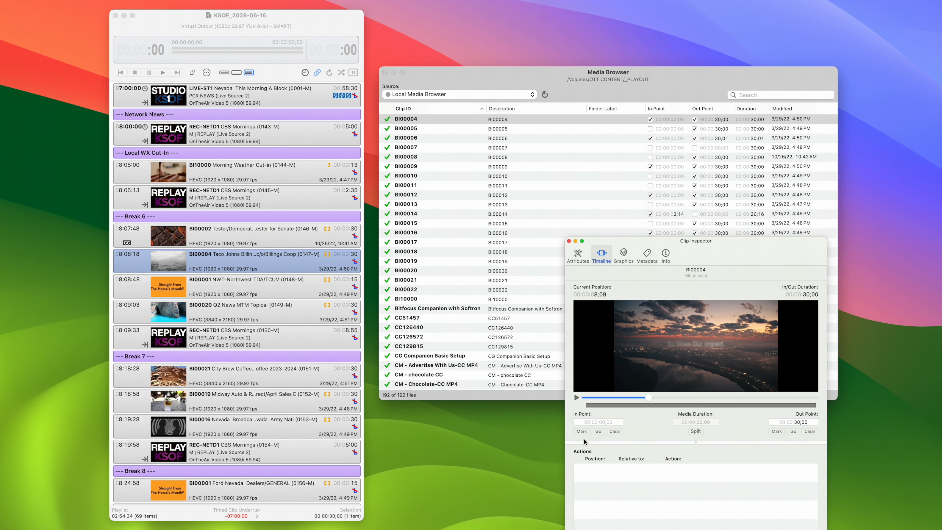
click(582, 431)
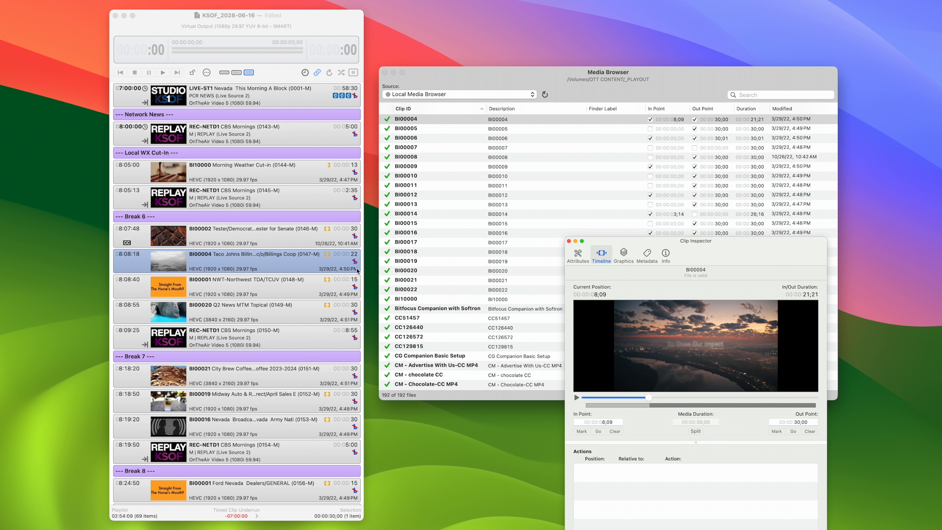
click(750, 398)
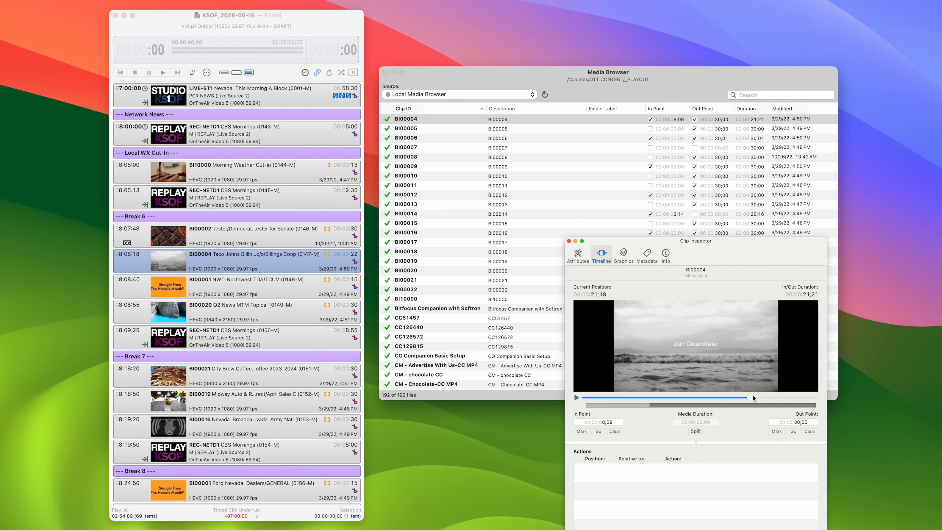
click(778, 433)
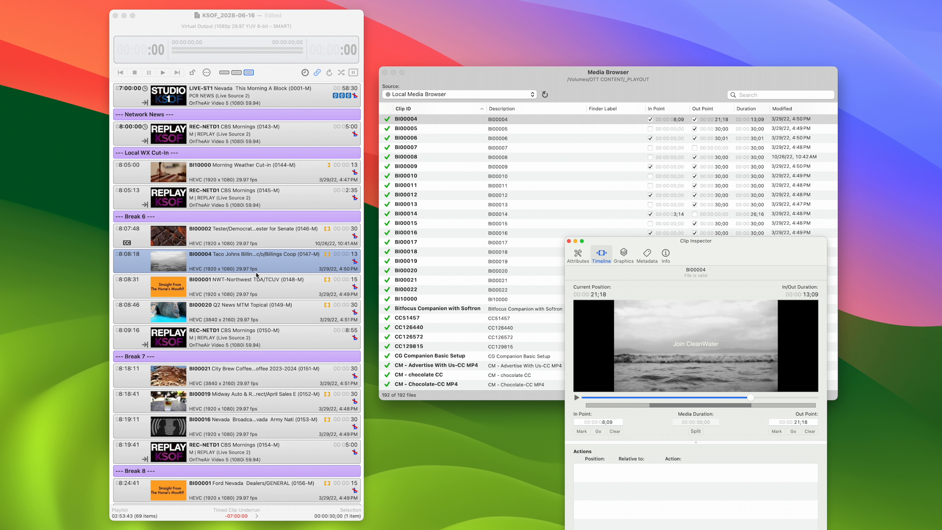
Clear both the in point and the out point of clip BI00004
click(615, 432)
click(809, 431)
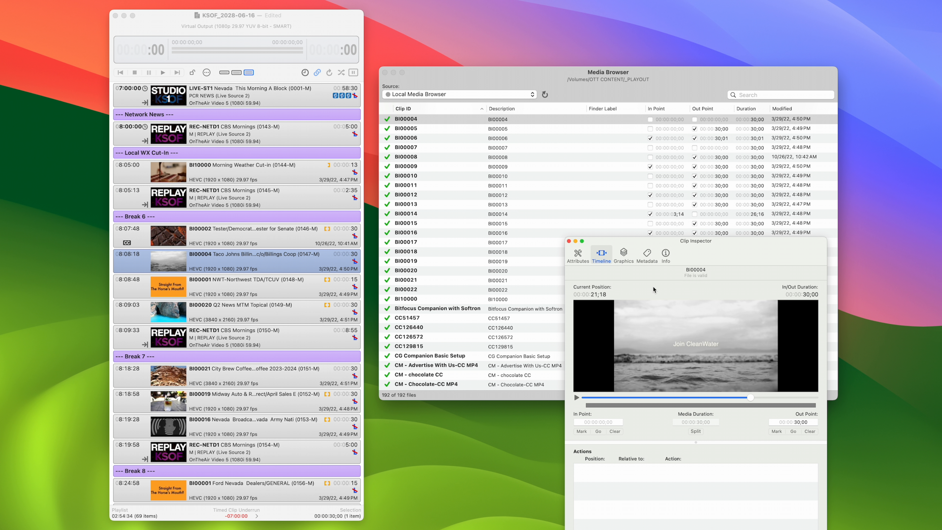
Adjust the audio gain in the attributes of clip BI00004 and close the Clip Inspector
click(583, 259)
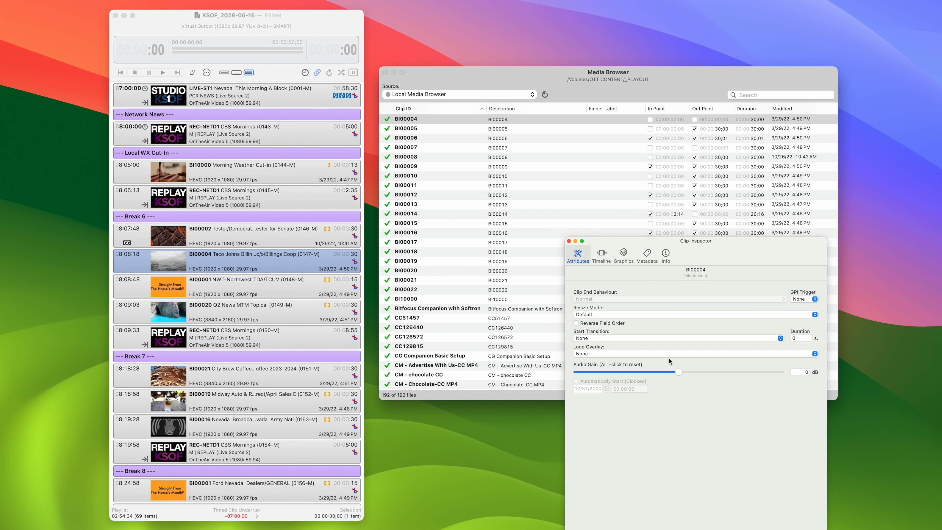
drag(708, 370, 620, 375)
alt+click(620, 374)
click(569, 241)
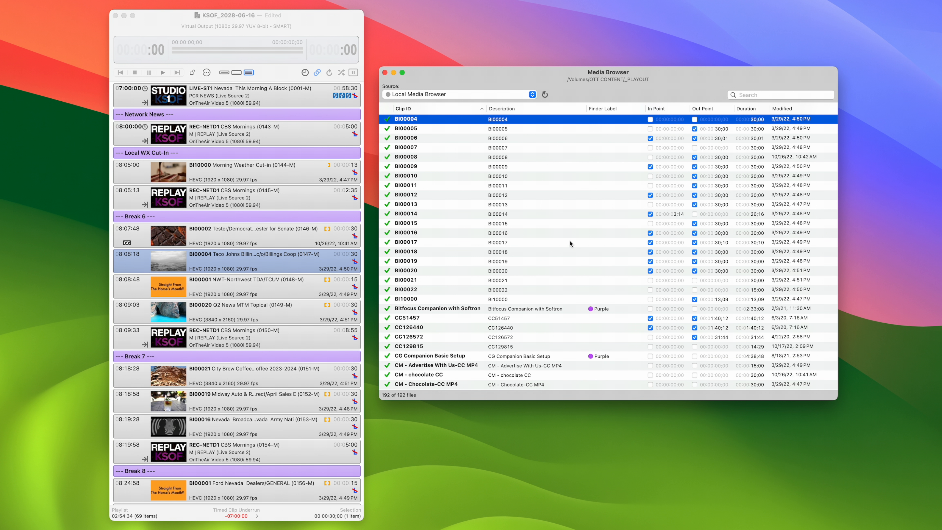
Duplicate clip F51046 in the Media Browser, and duplicate the resulting segment as well
scroll(569, 242, down, 15)
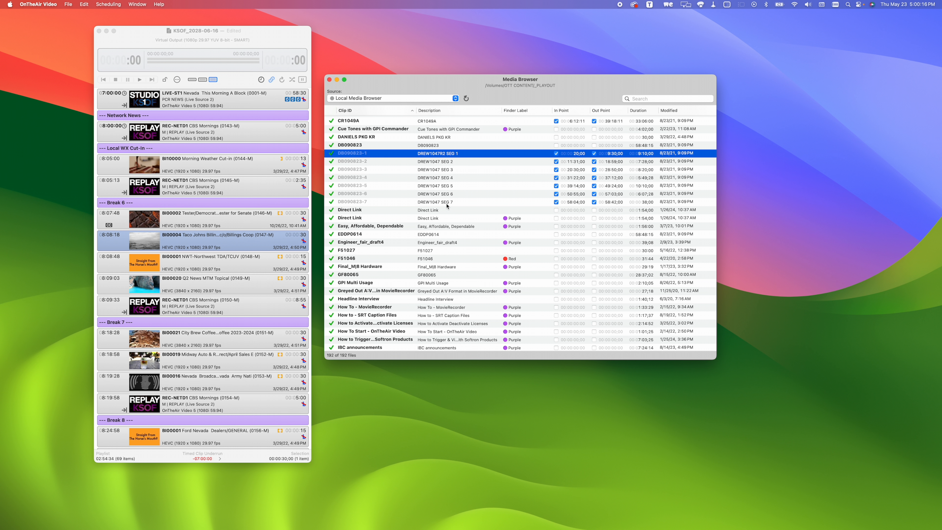
click(393, 259)
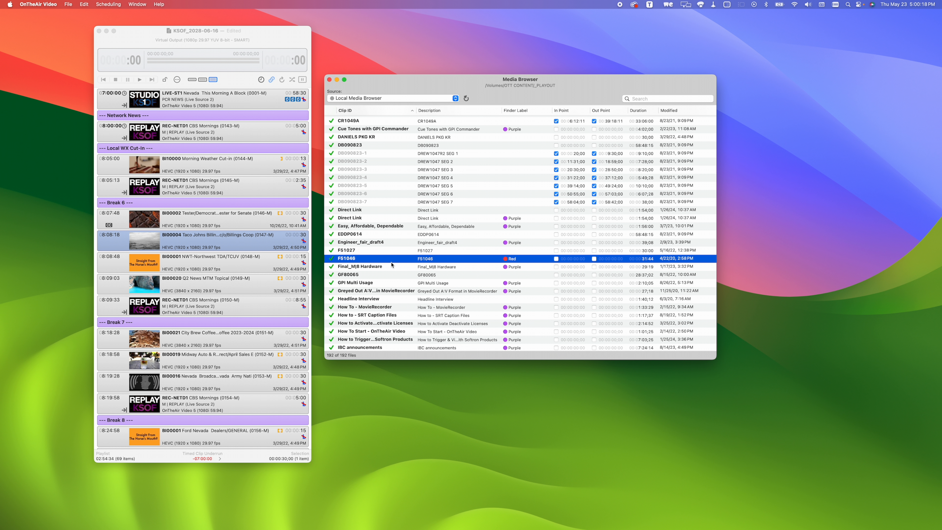
right_click(393, 260)
click(413, 300)
right_click(366, 268)
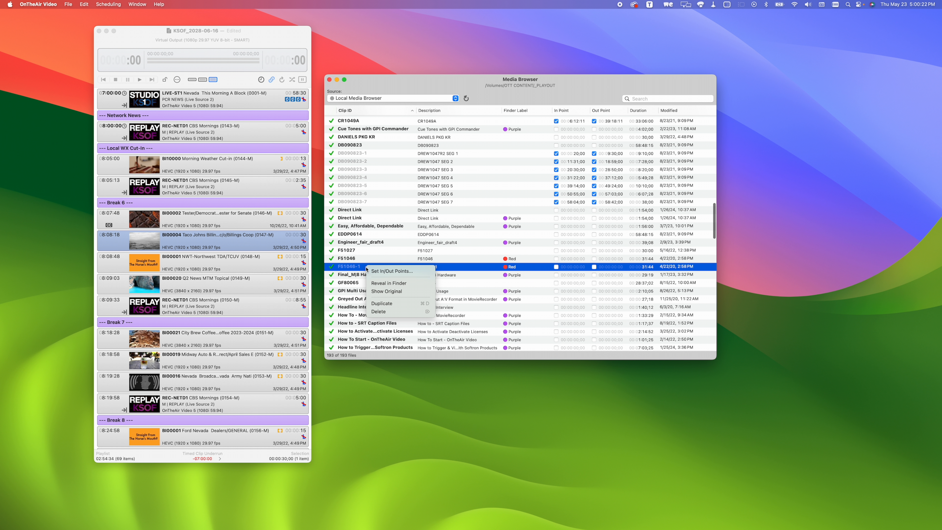
click(386, 305)
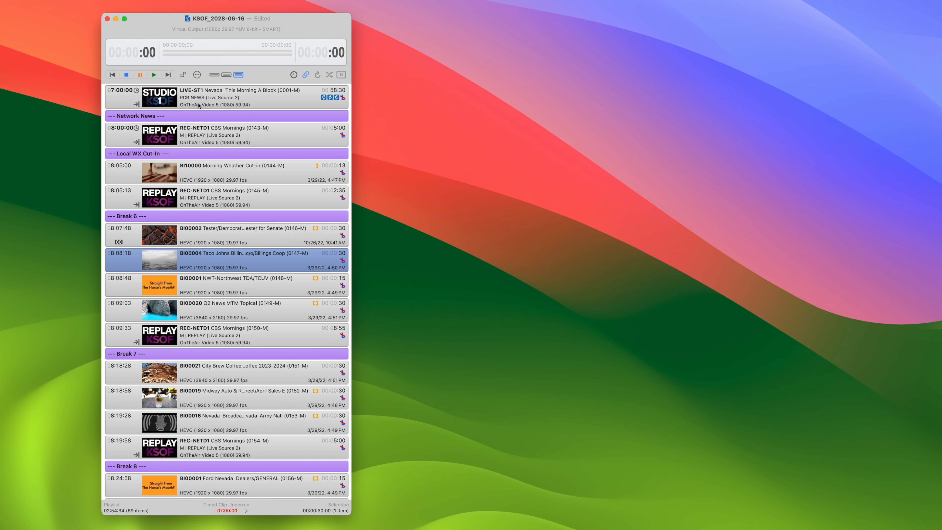
Open the Virtual Sources window and display the settings of the LIVE-ST1 PCR NEWS source
click(201, 101)
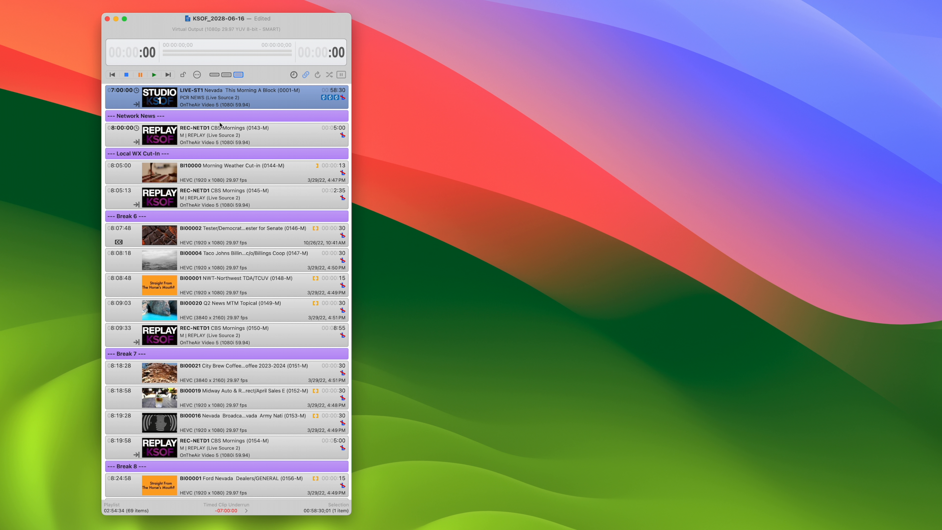
click(224, 136)
click(144, 0)
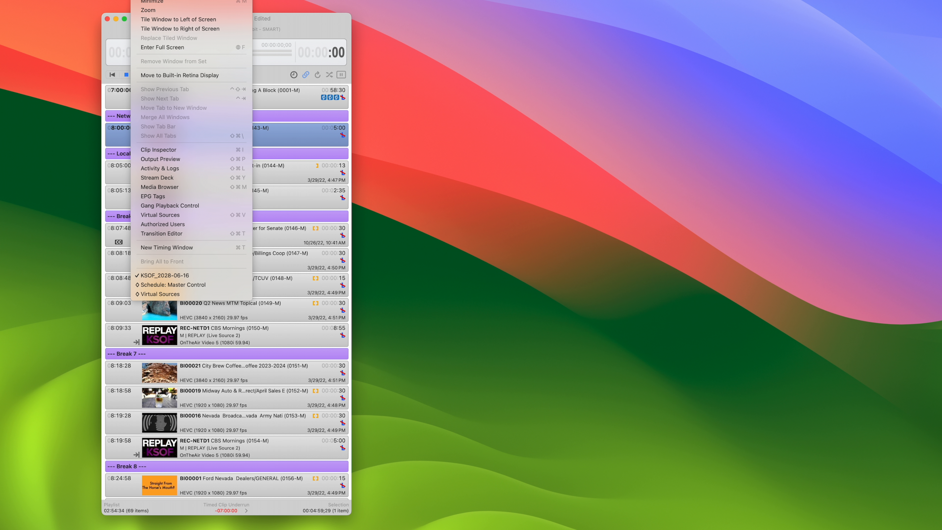
click(197, 214)
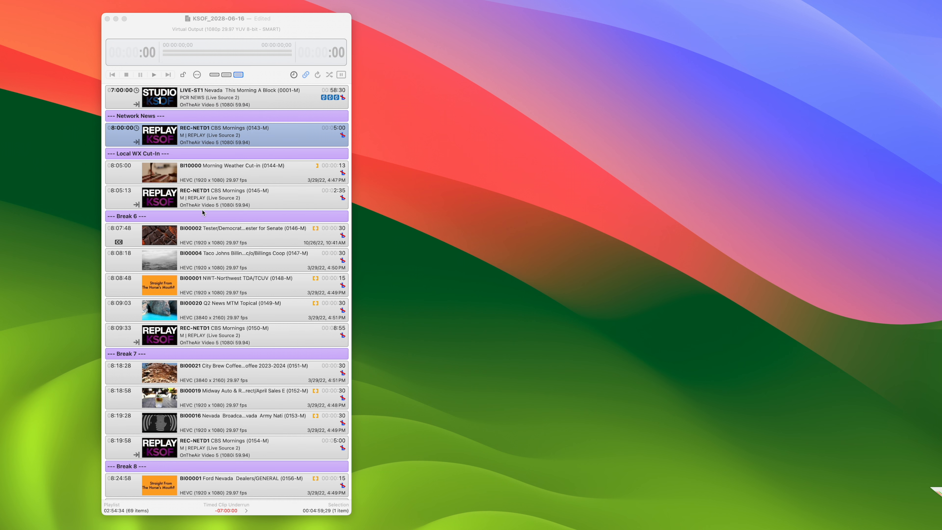
click(561, 255)
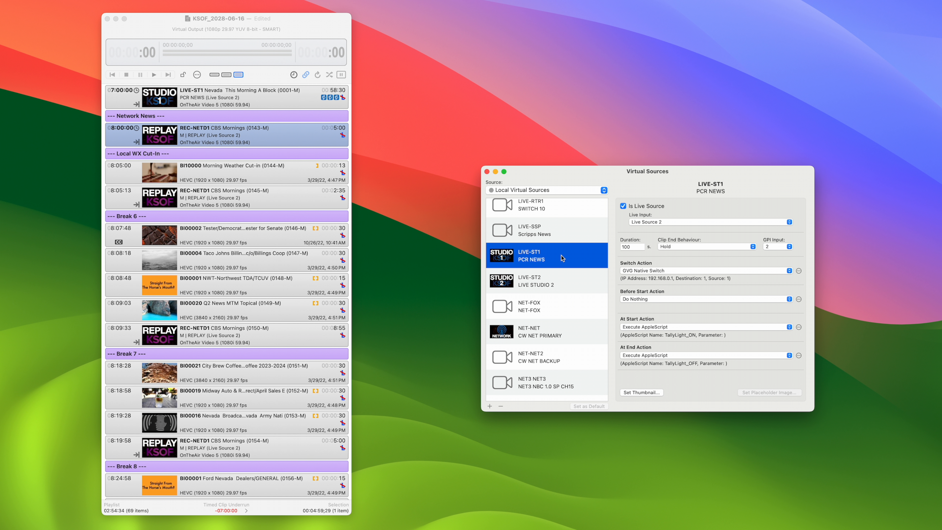
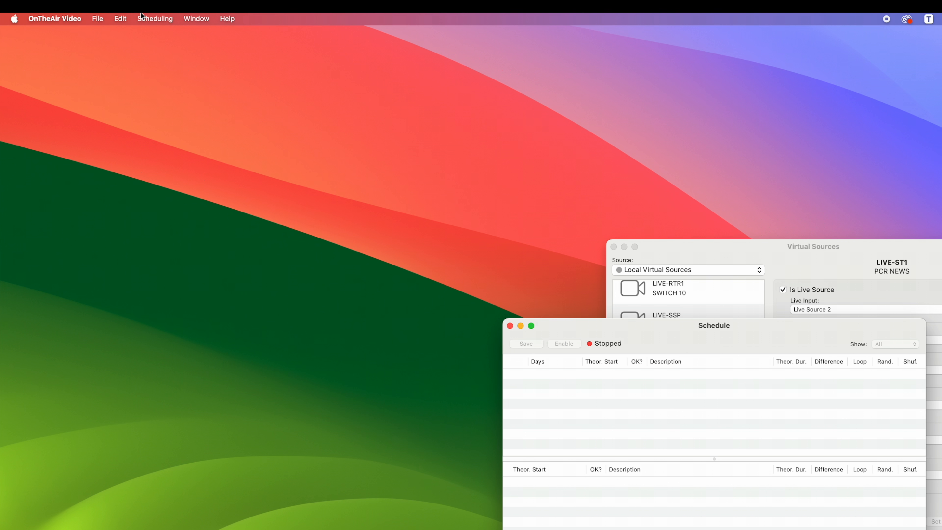
Open the JSM BXF folder from Documents as the schedule
click(142, 18)
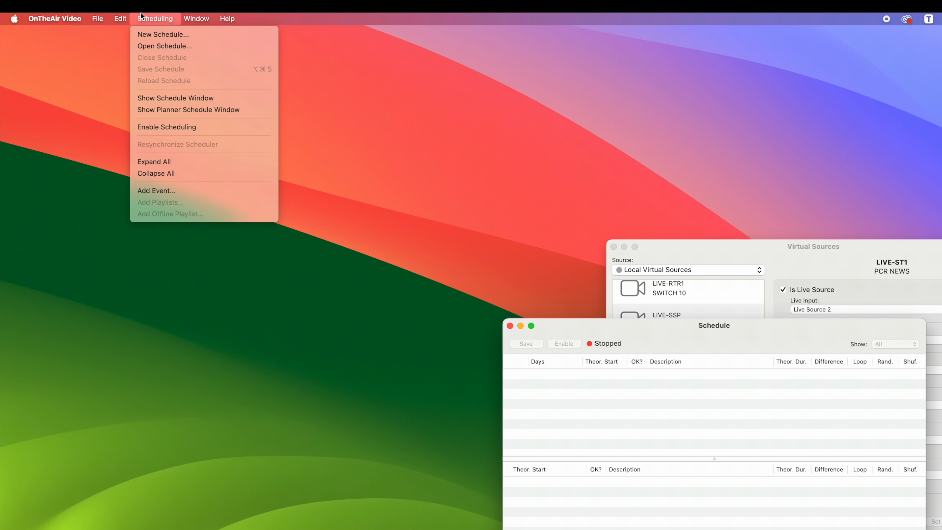
click(154, 49)
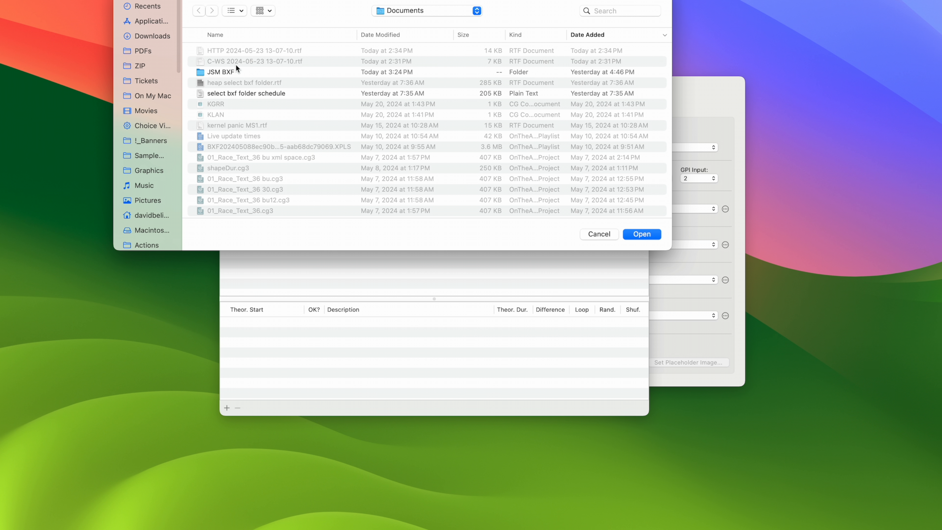
click(235, 72)
click(642, 233)
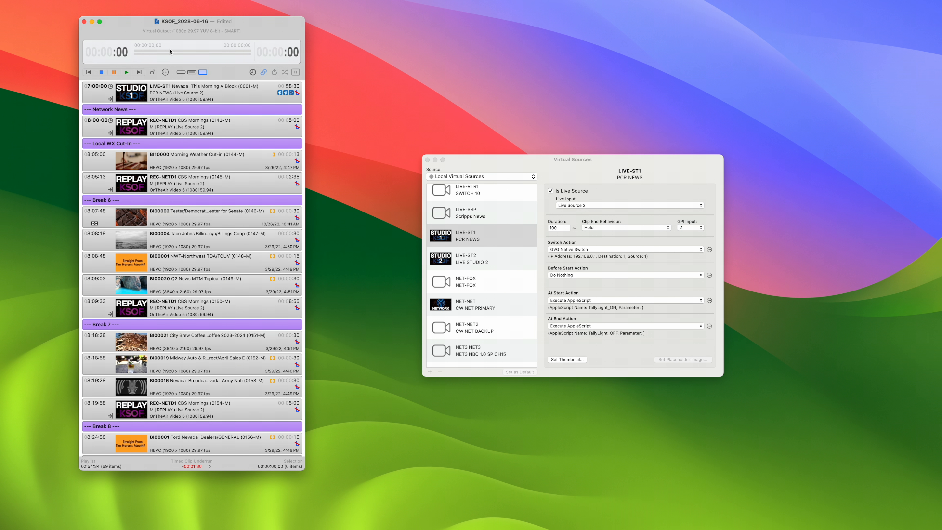
Inspect the timed clips LIVE-ST1 at 07:00:00 and REC-NETD1 CBS Mornings at 08:00:00 in the KSOF_2028-06-16 playlist
click(189, 100)
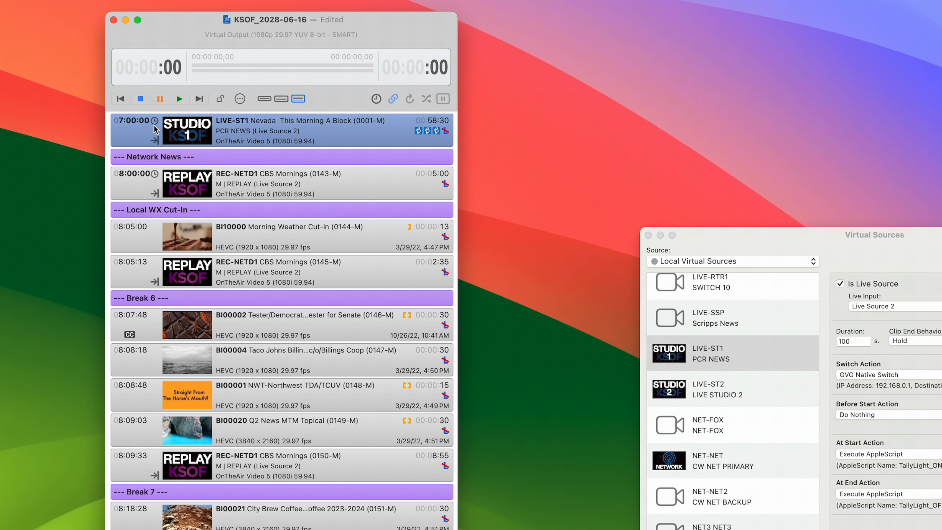
click(135, 185)
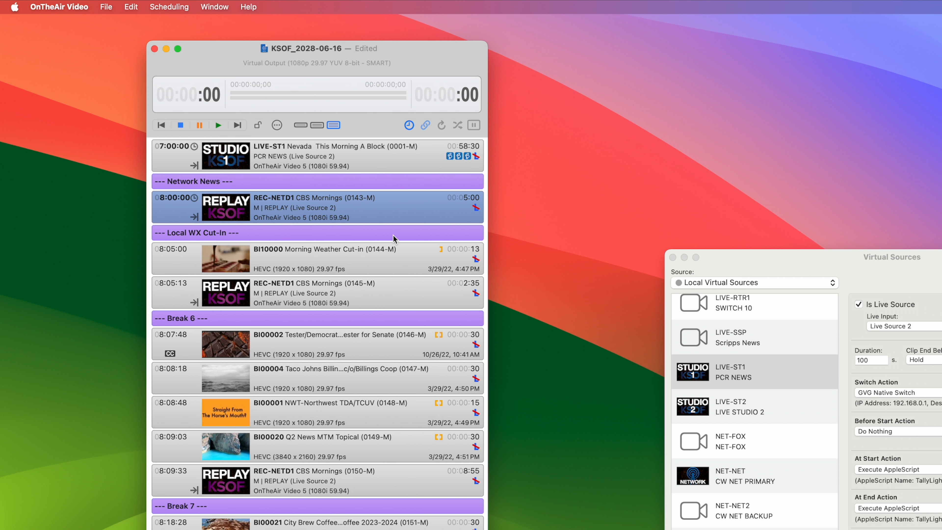
click(126, 4)
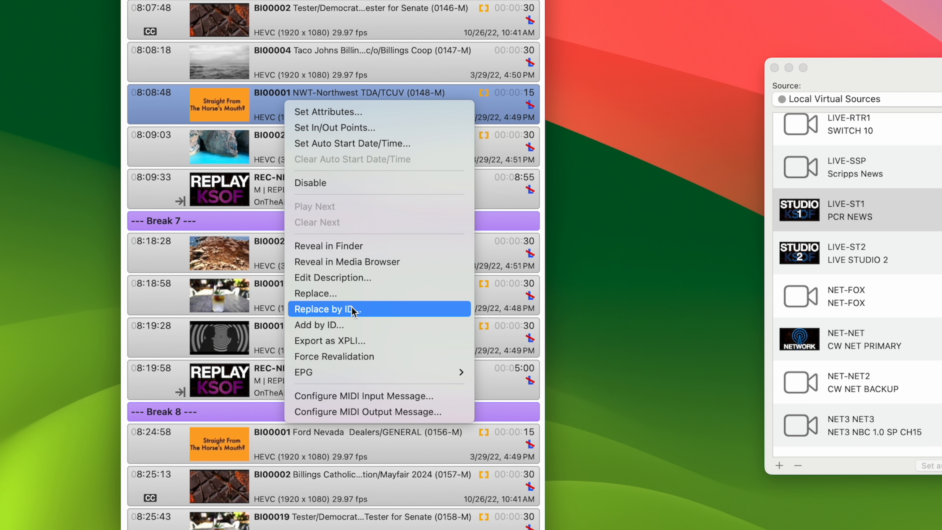
Replace every occurrence of clip BI00001 in the playlist with clip BI00005 by ID
click(353, 311)
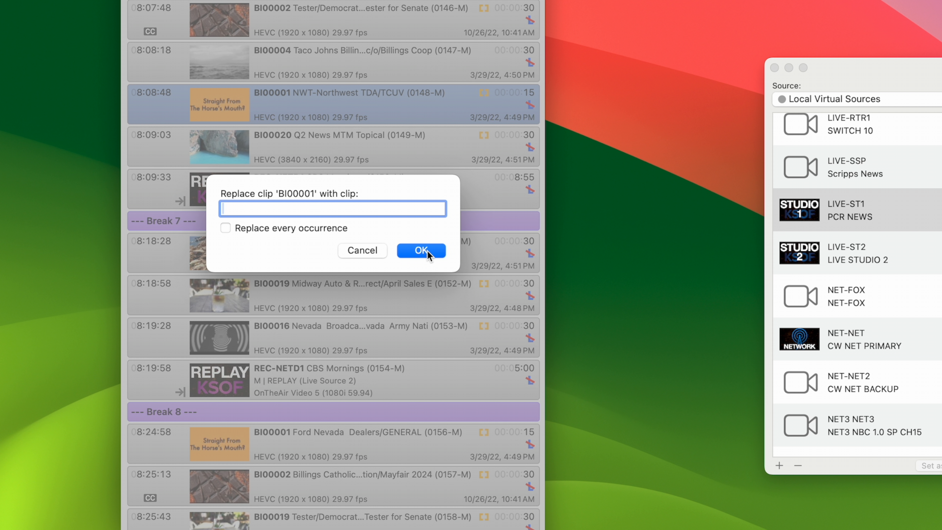
text(BI00005)
click(281, 228)
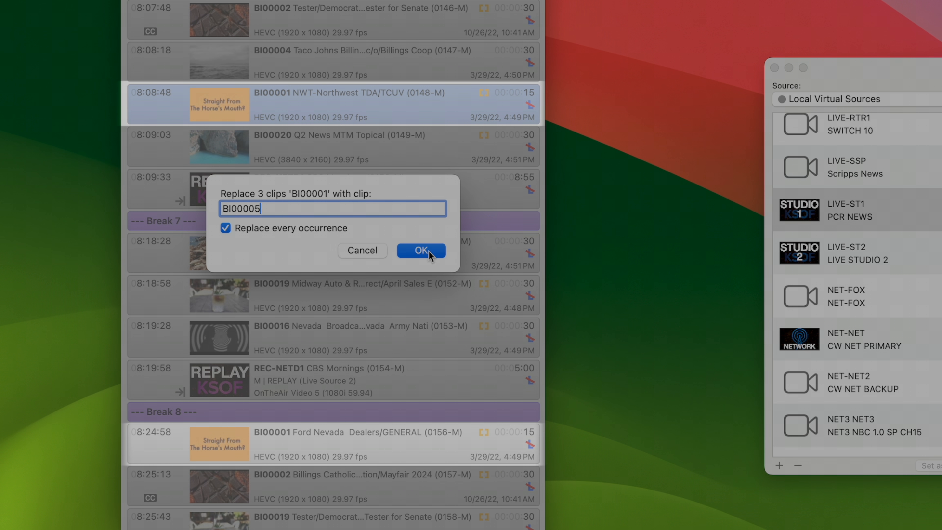
click(429, 252)
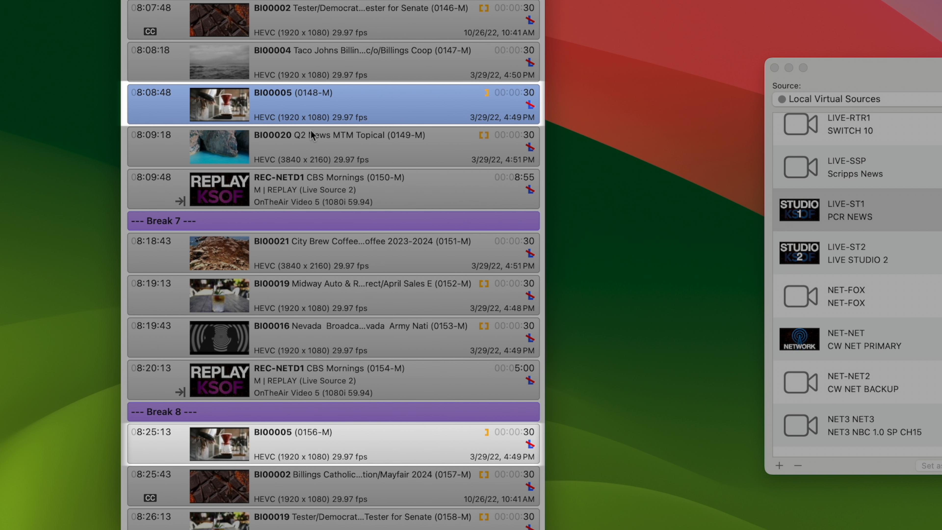
Load Purge List.txt for purge list processing and place its window clear of the playlist
click(86, 4)
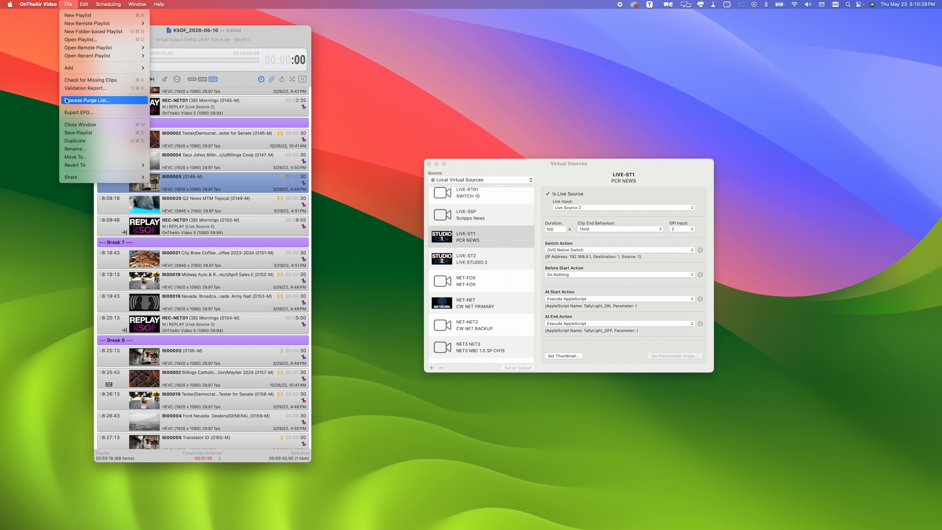
click(66, 101)
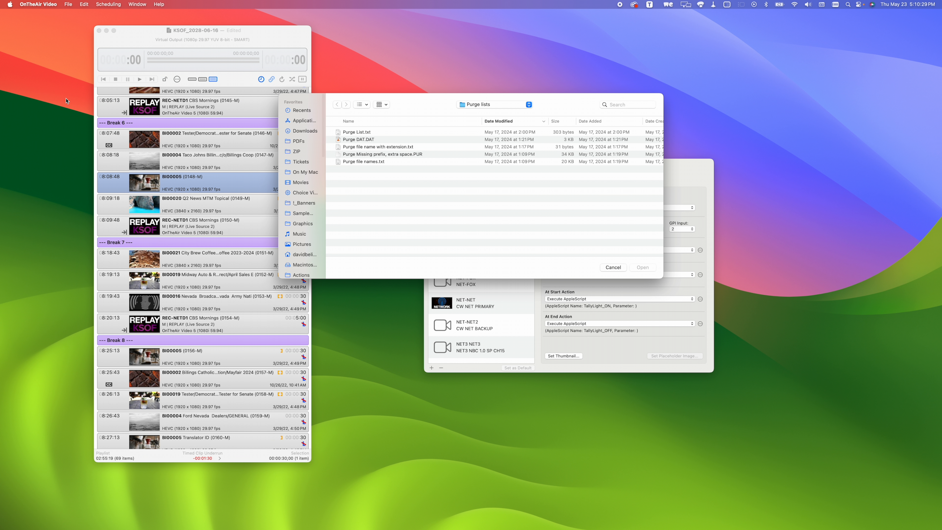
click(400, 139)
click(397, 132)
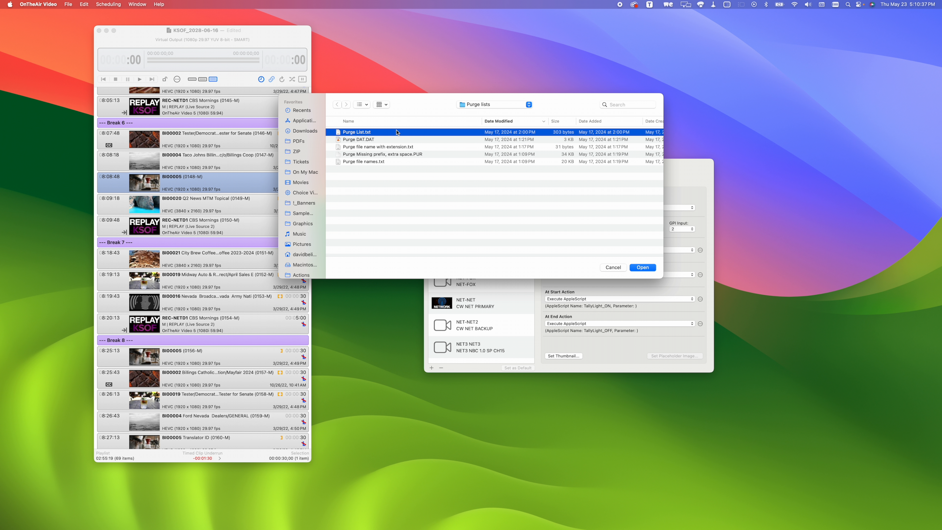
click(642, 268)
drag(179, 58, 479, 220)
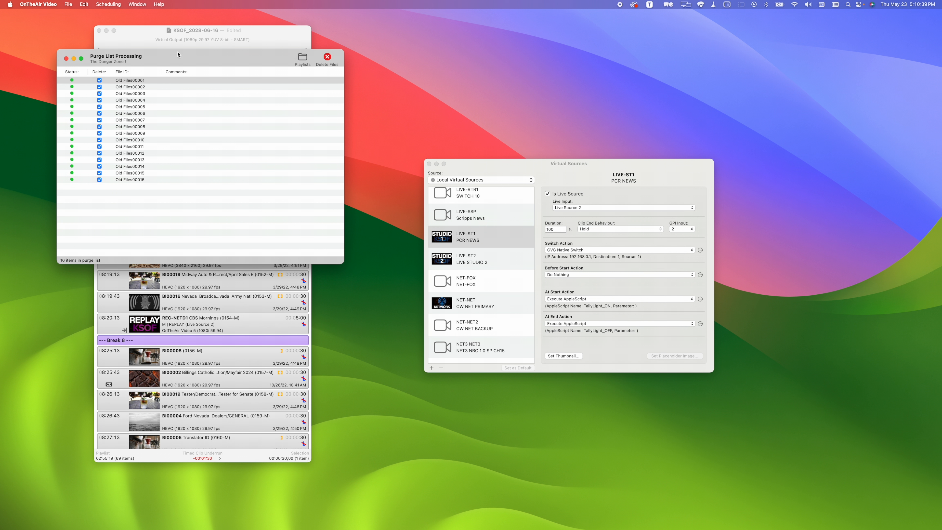
drag(401, 174, 412, 181)
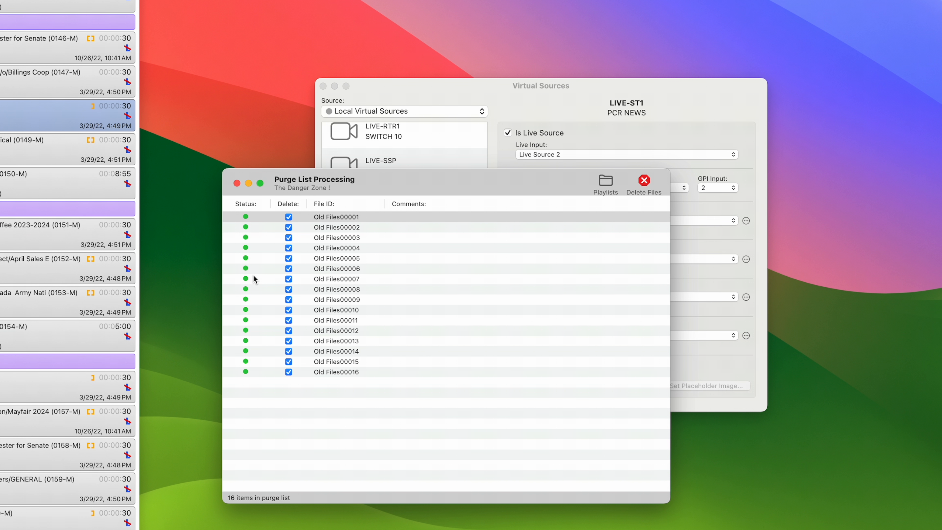
Exclude Old Files00010 from deletion in the purge list
click(352, 218)
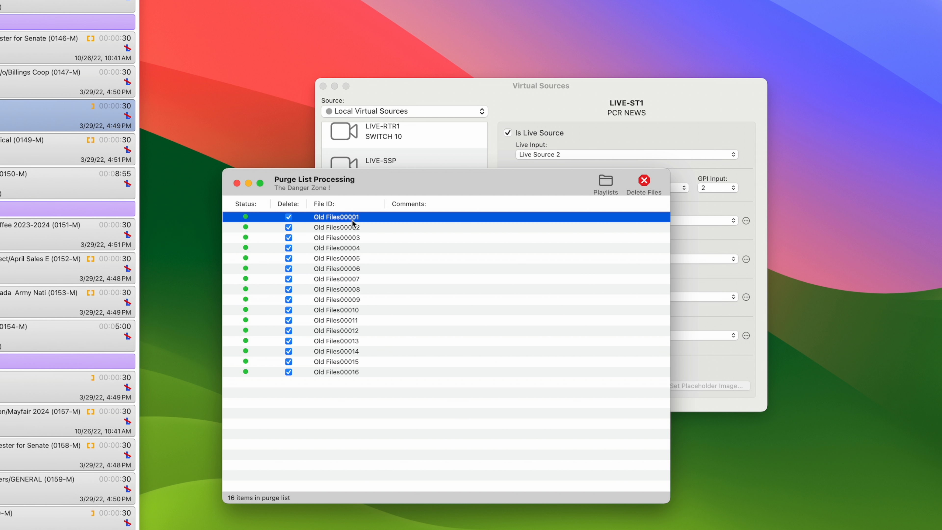
click(348, 311)
click(289, 311)
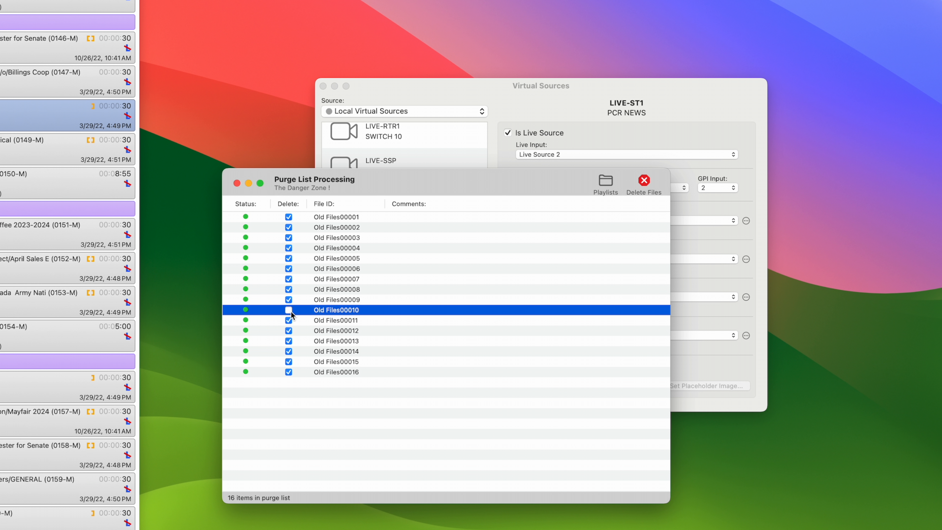
Delete all media files still marked in the purge list, accepting the irreversible deletion
click(643, 187)
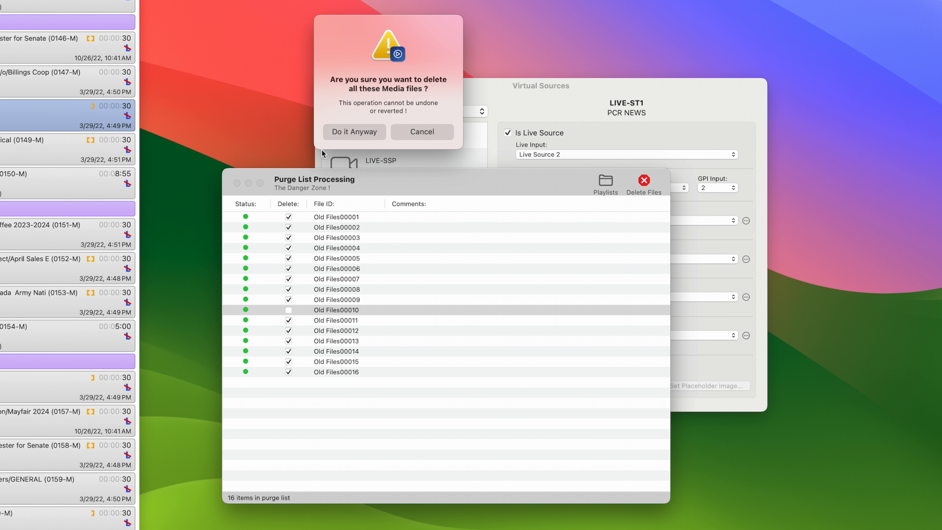
click(341, 134)
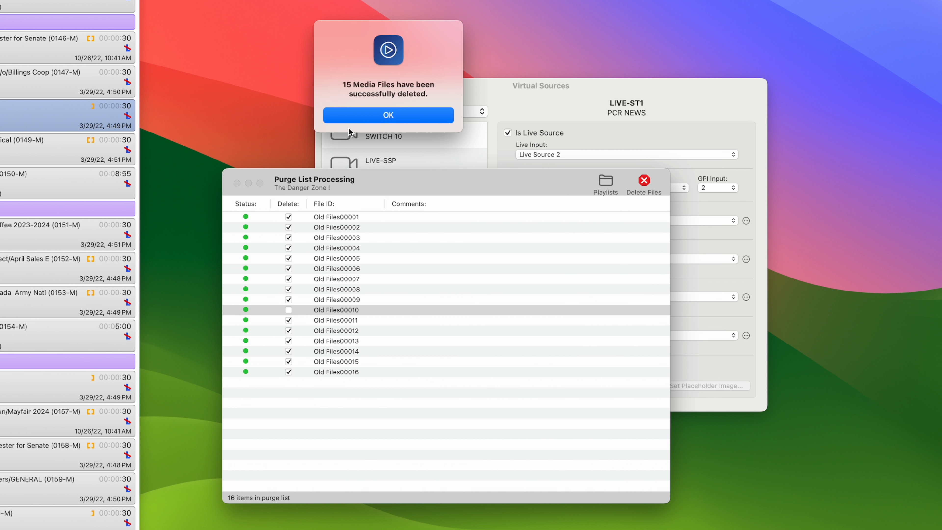
click(357, 122)
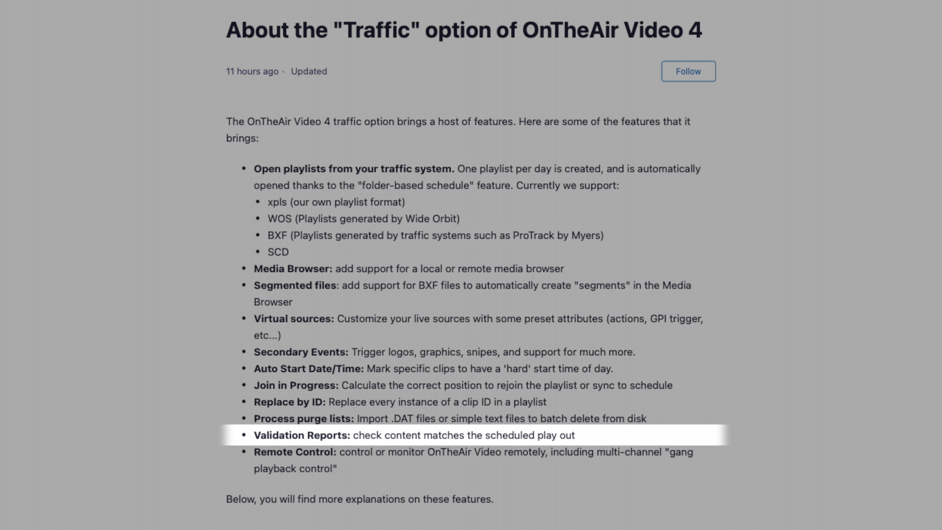
Generate the Validation Report for the playlist and select the 08:00:00 CBS Mornings underrun entry
click(141, 7)
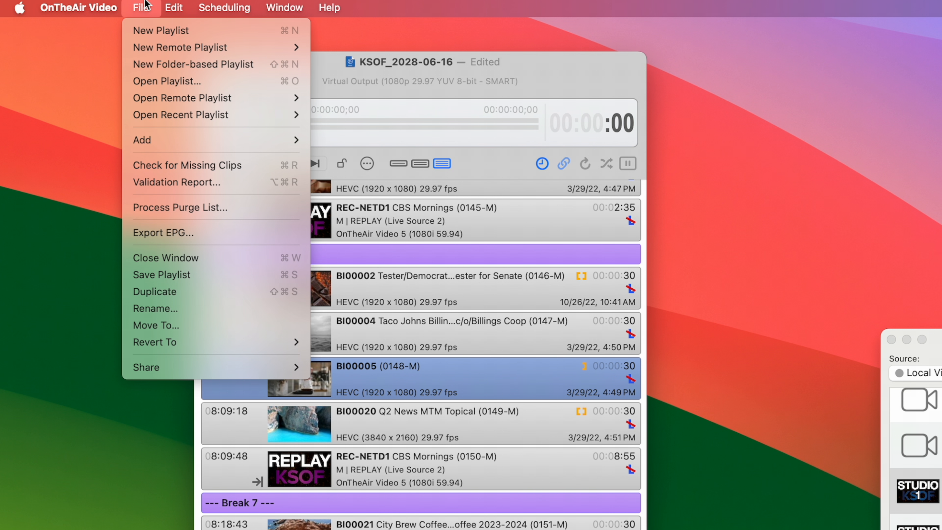
click(234, 184)
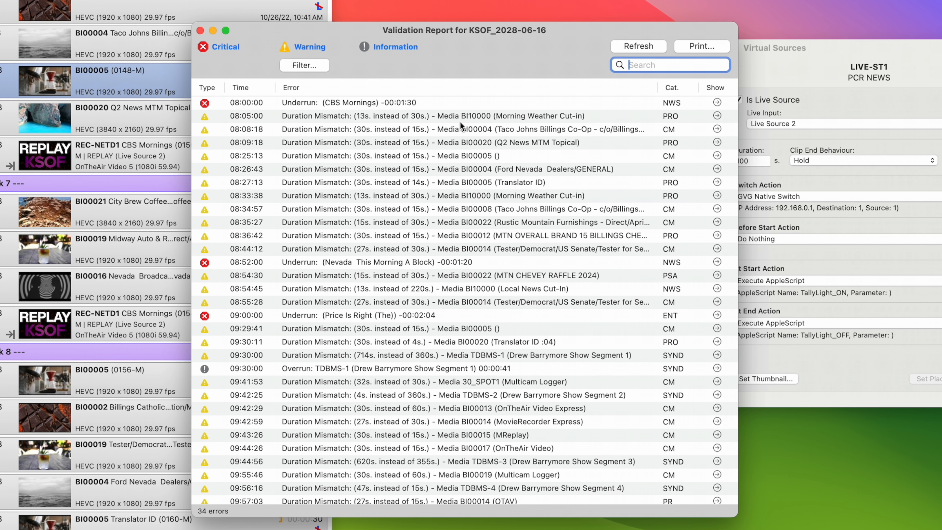
click(582, 211)
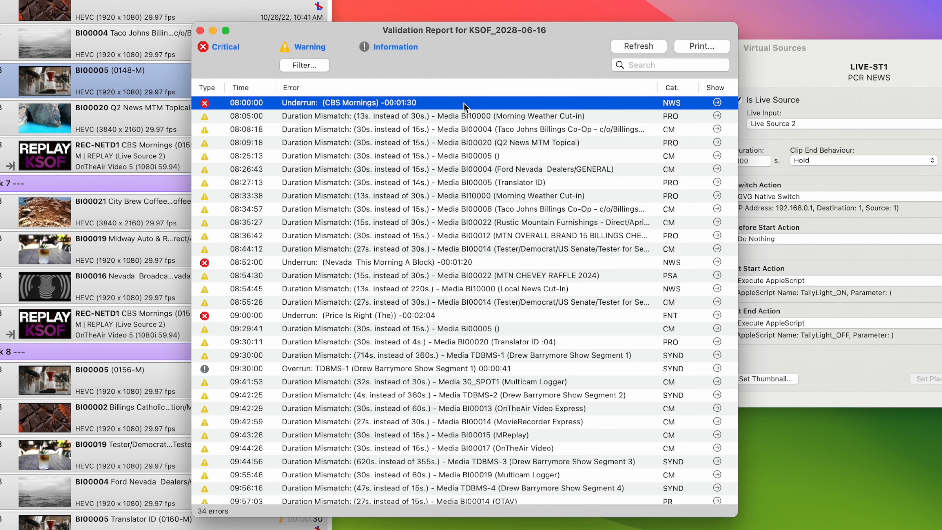
Show in the playlist the clips behind the 08:05:00 BI10000 duration mismatch and the 08:52:00 underrun
click(438, 116)
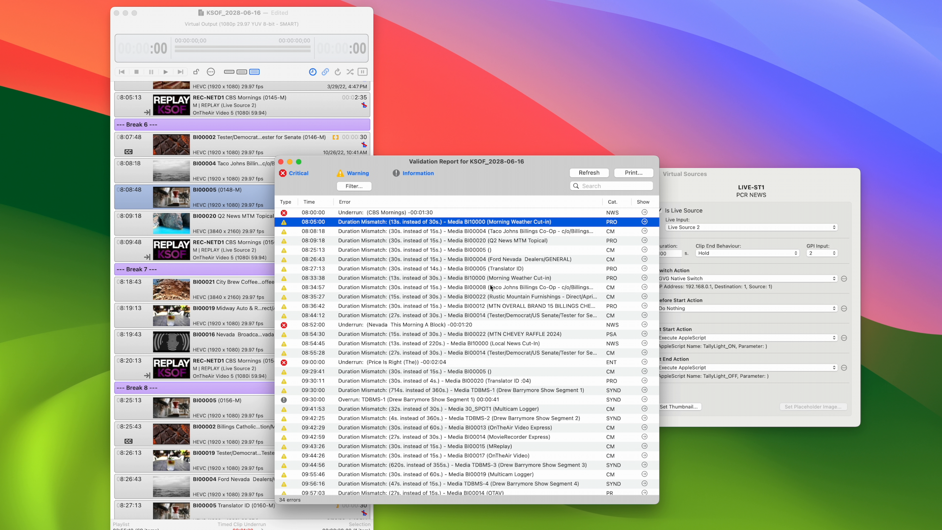
click(645, 222)
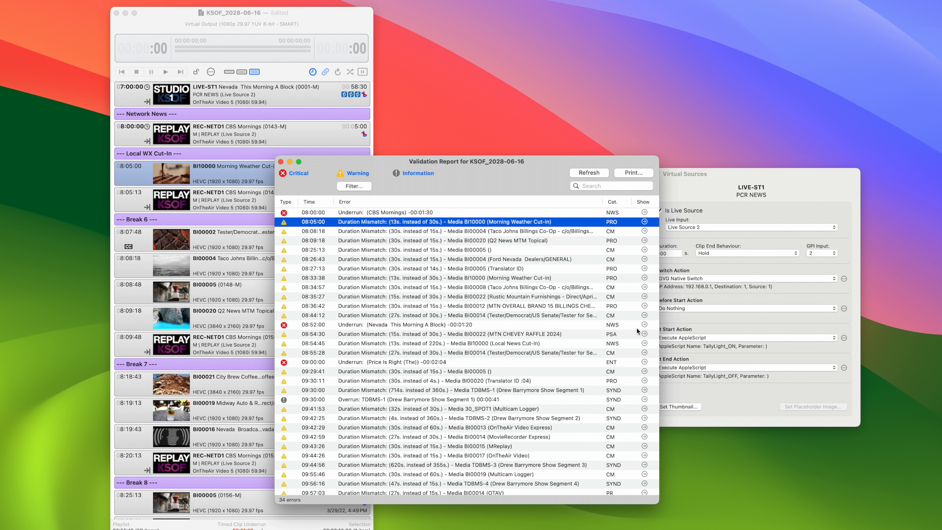
click(645, 324)
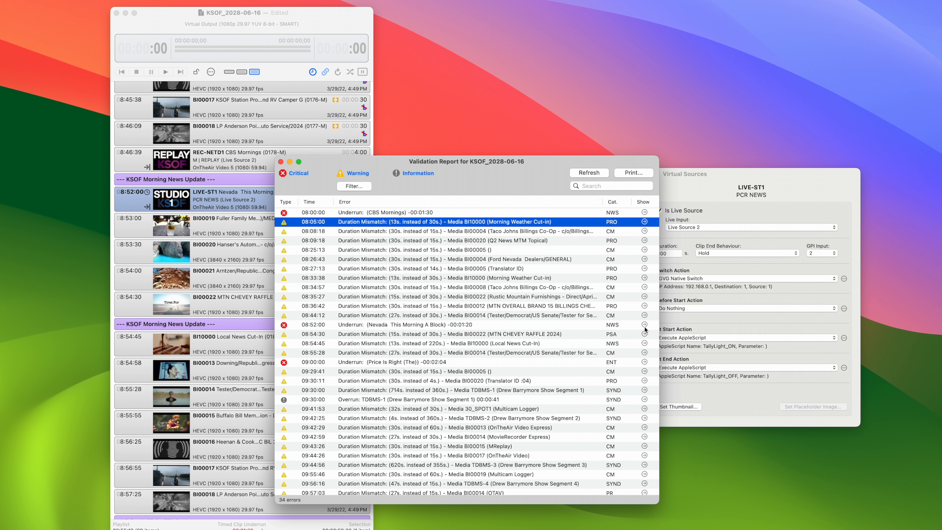
scroll(485, 332, down, 1)
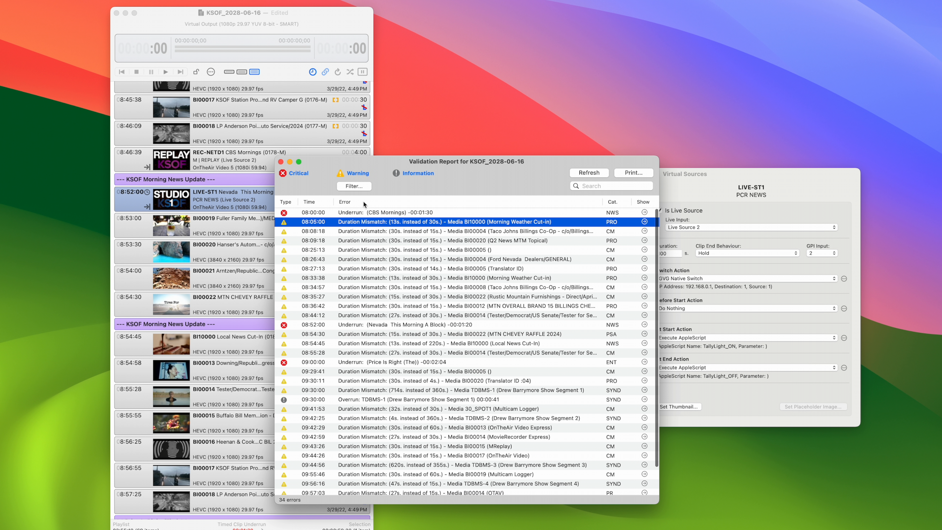
Filter the validation report's warnings to the CM program type only and check the remaining duration mismatches
click(365, 186)
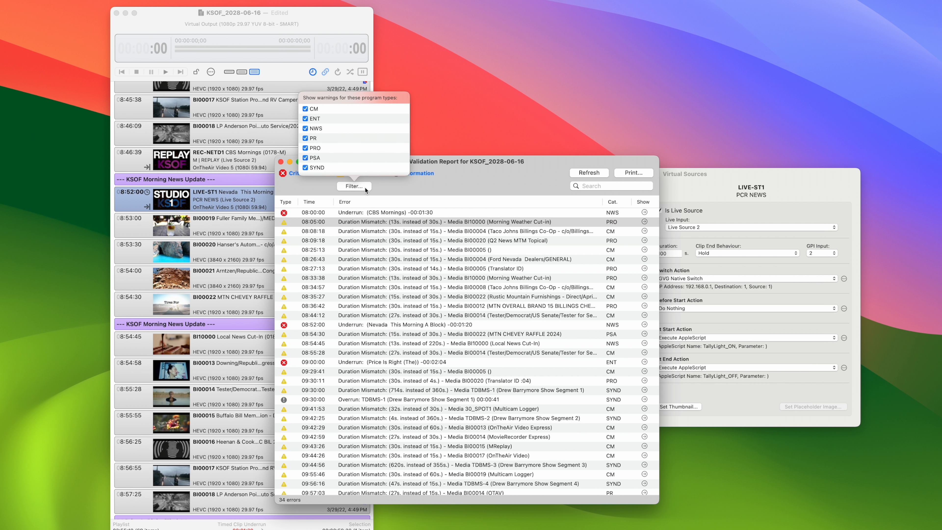
click(305, 119)
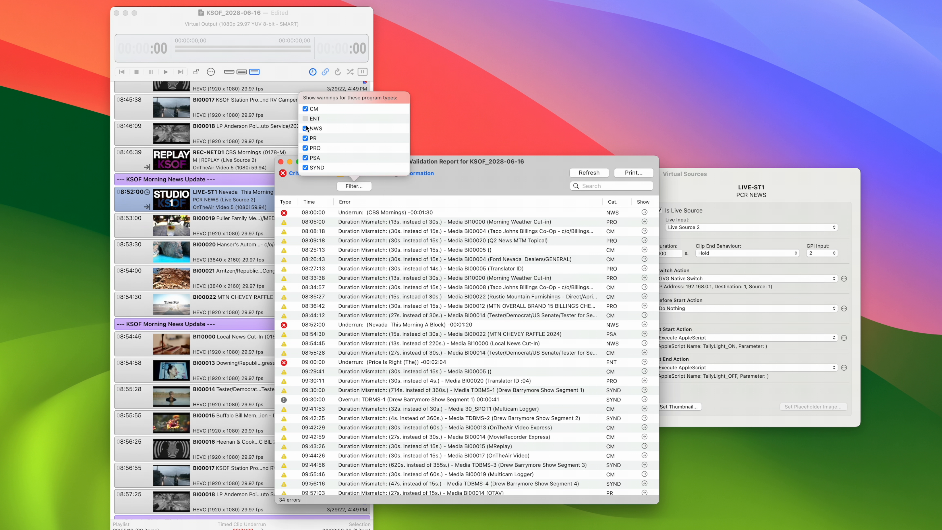
click(305, 128)
click(306, 138)
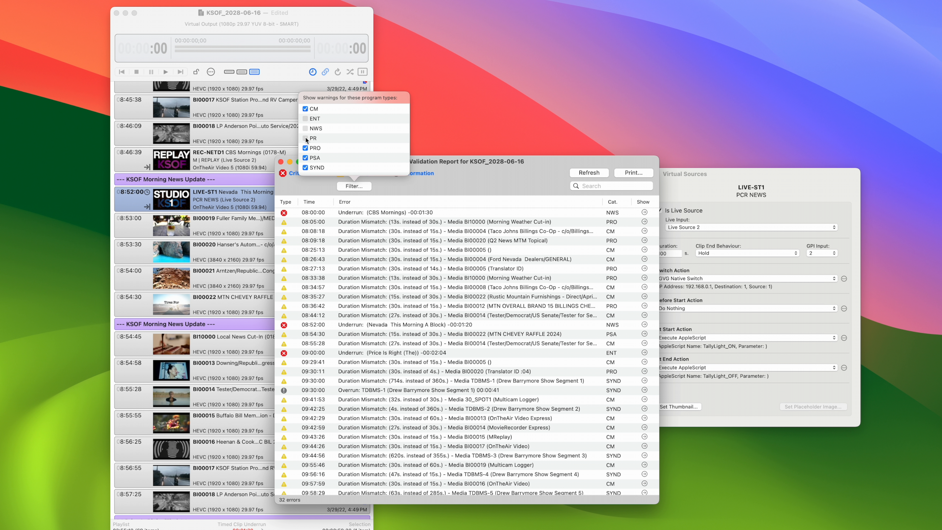
click(305, 147)
click(306, 158)
click(305, 168)
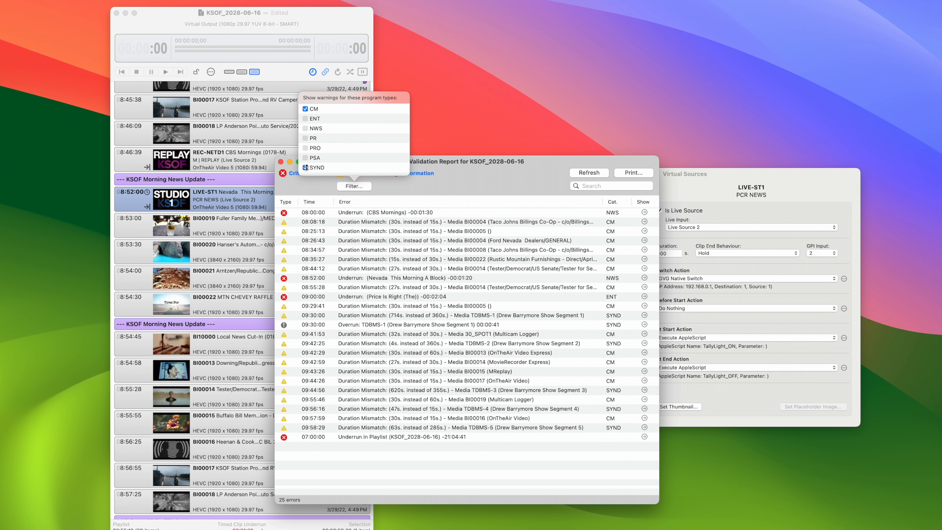
click(414, 249)
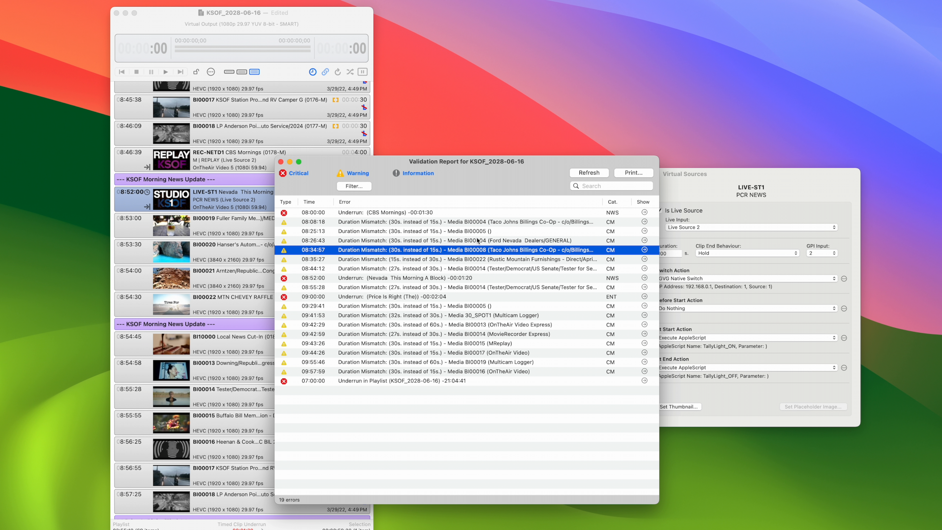
click(481, 230)
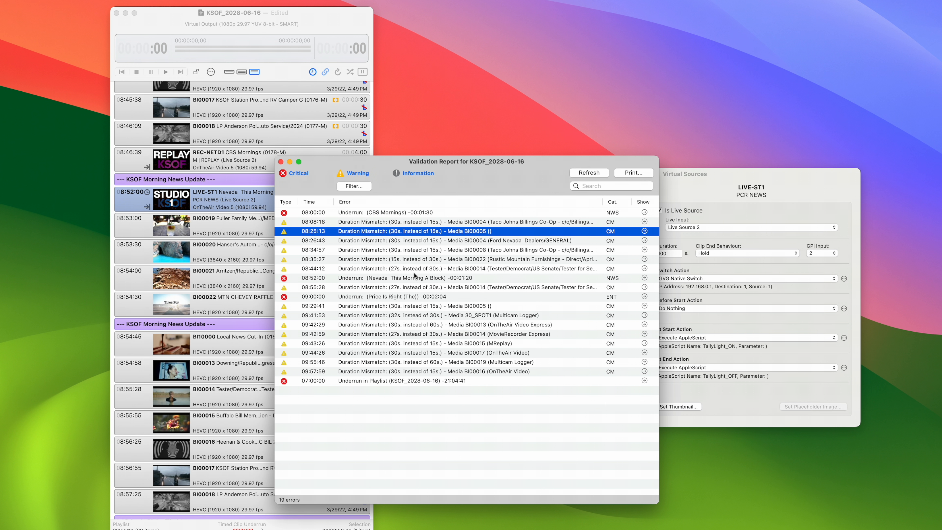
Include the ENT, NWS, PR, PRO, PSA and SYND program types in the validation report's warning filter again
click(365, 186)
click(310, 118)
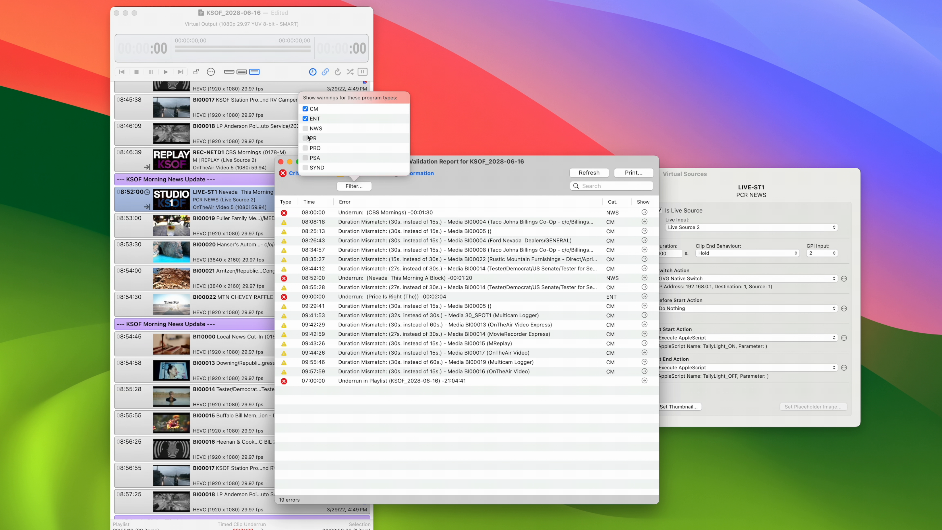
click(309, 128)
click(310, 138)
click(310, 148)
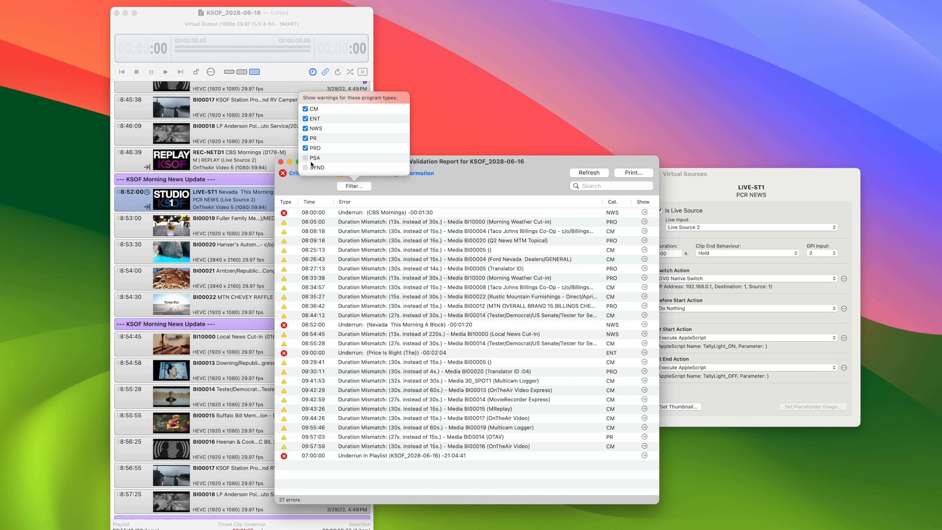
click(309, 157)
click(307, 169)
click(354, 173)
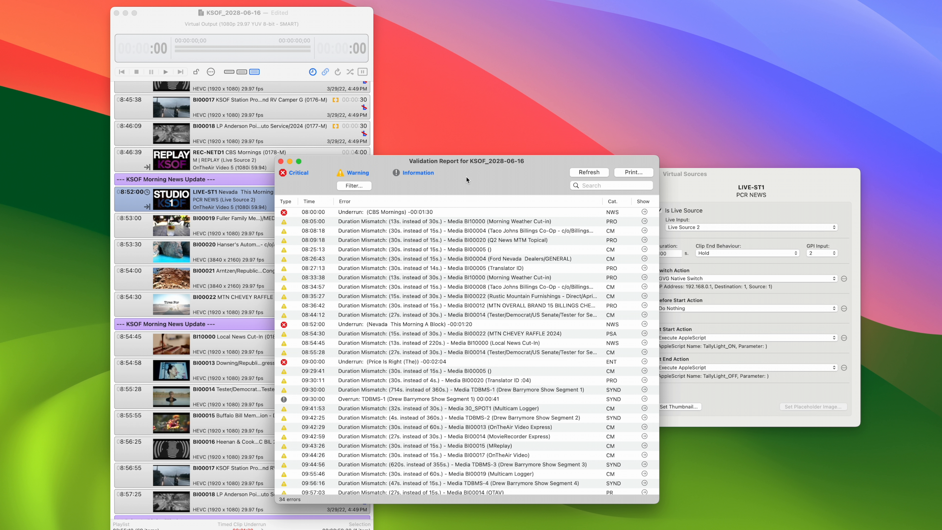
Hide the Warning and Information entries in the validation report, and turn both categories back on
click(360, 173)
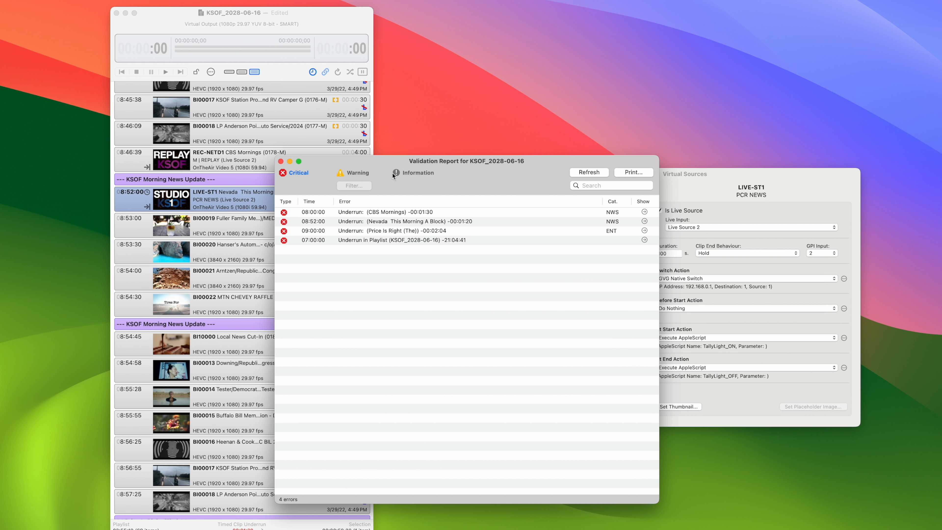
click(364, 173)
click(419, 173)
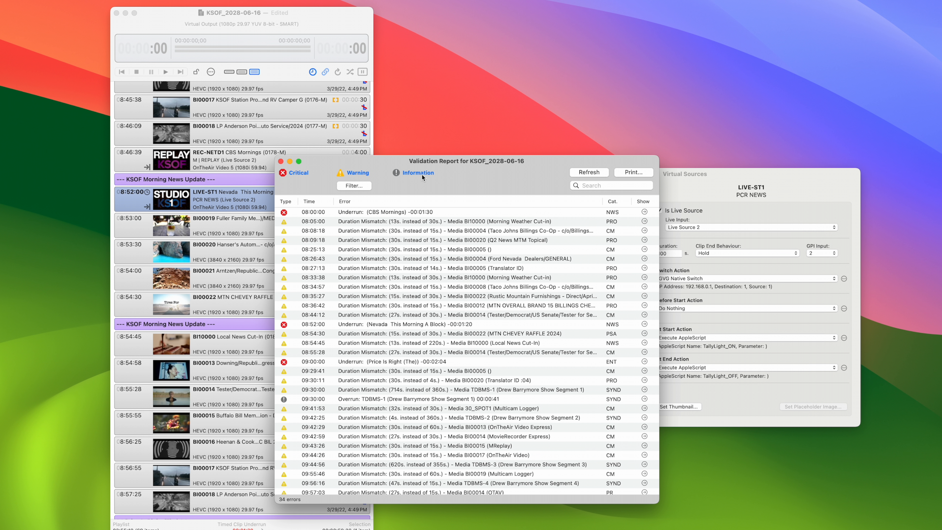
Print the validation report to a PDF file
click(626, 187)
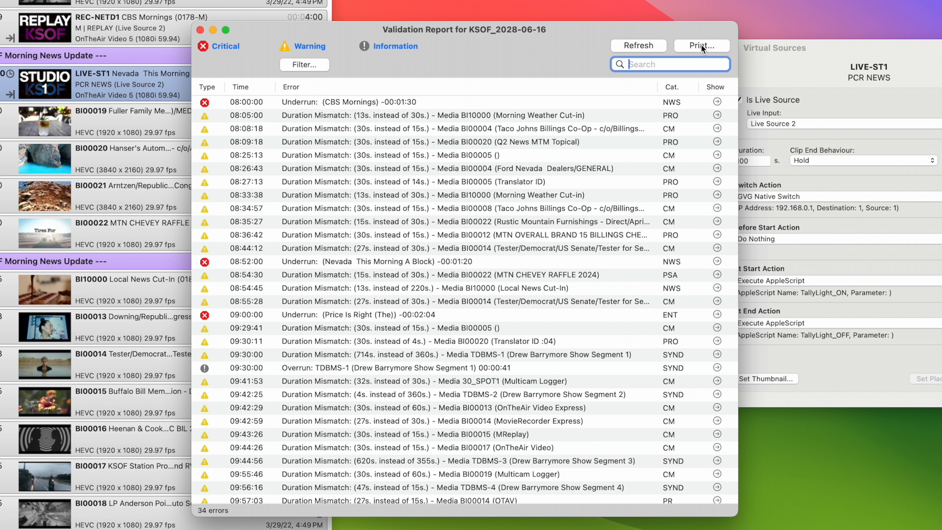
click(633, 171)
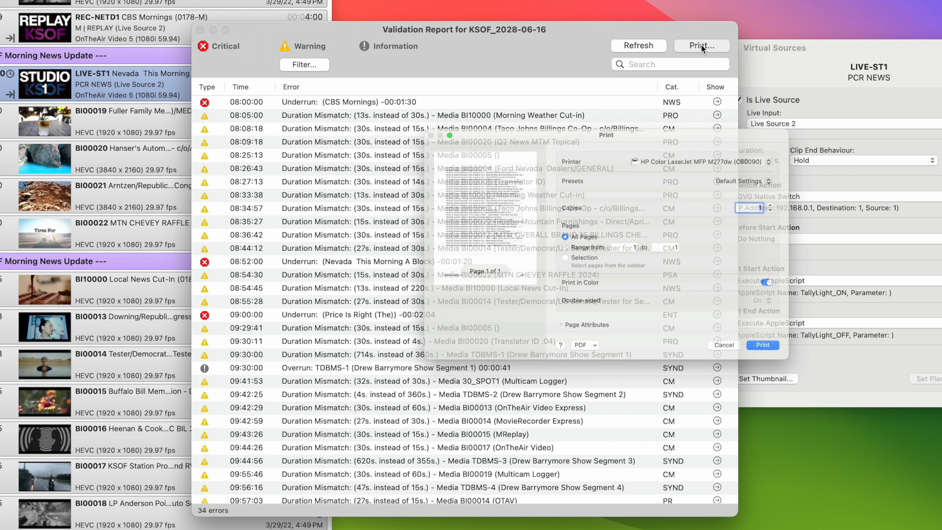
click(591, 380)
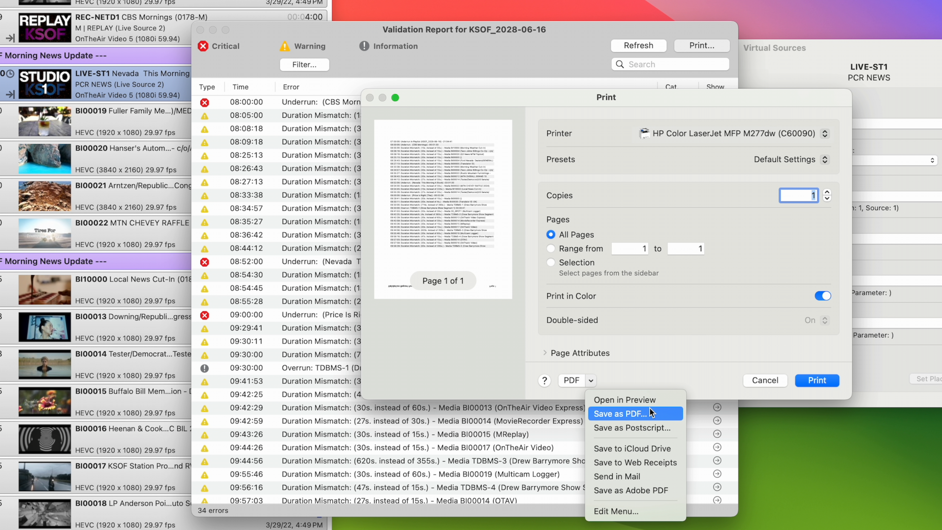